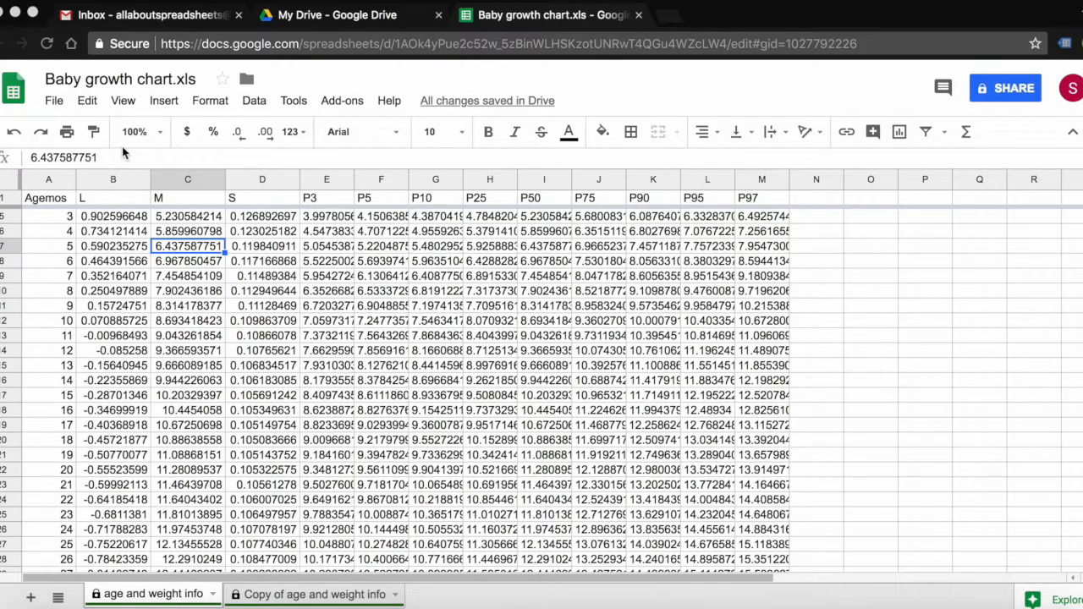
- Download the baby growth chart as a Microsoft Excel (.xlsx) file and view the downloaded copy
{"action": "left_click", "coordinate": [54, 101]}
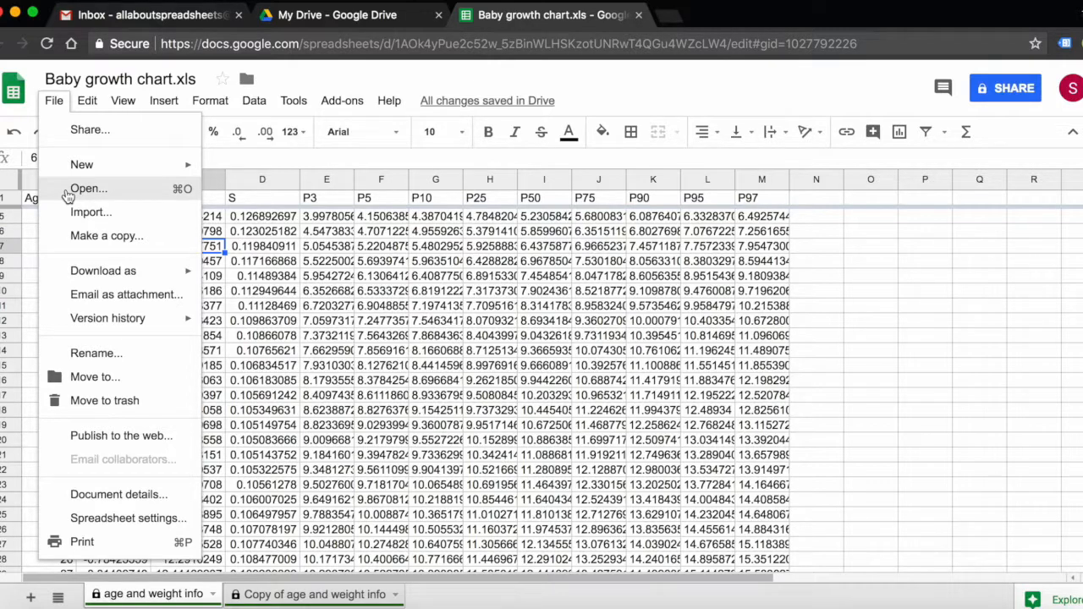
{"action": "mouse_move", "coordinate": [102, 271]}
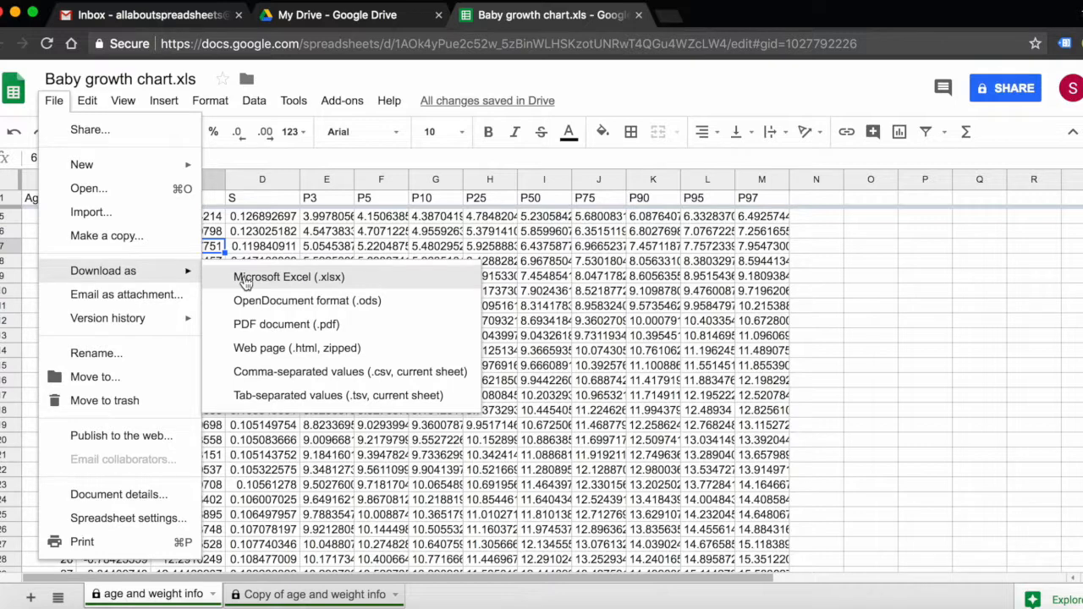
{"action": "left_click", "coordinate": [362, 282]}
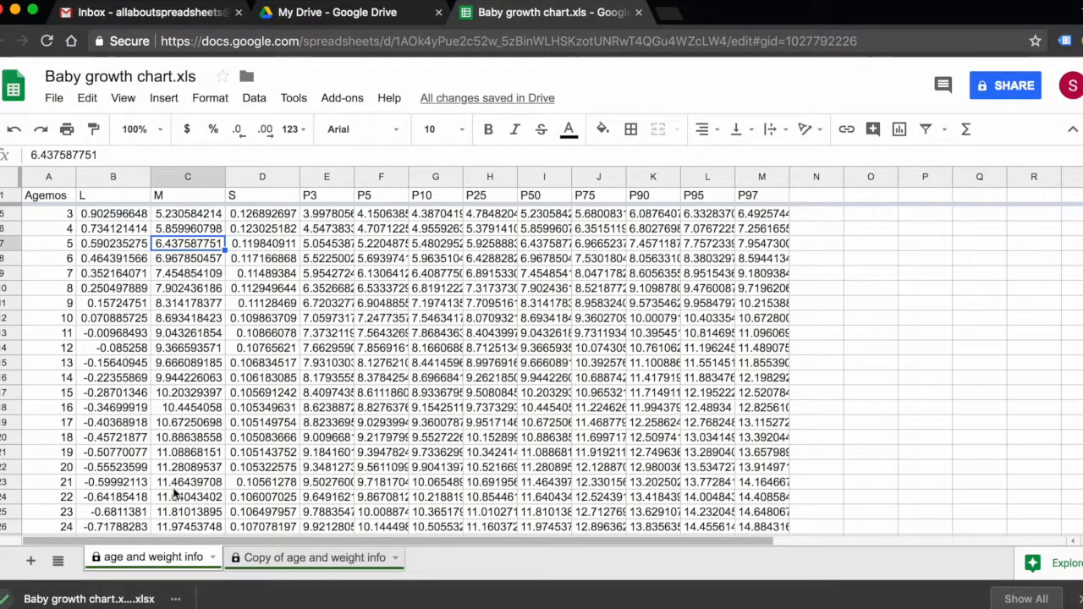
{"action": "left_click", "coordinate": [113, 599]}
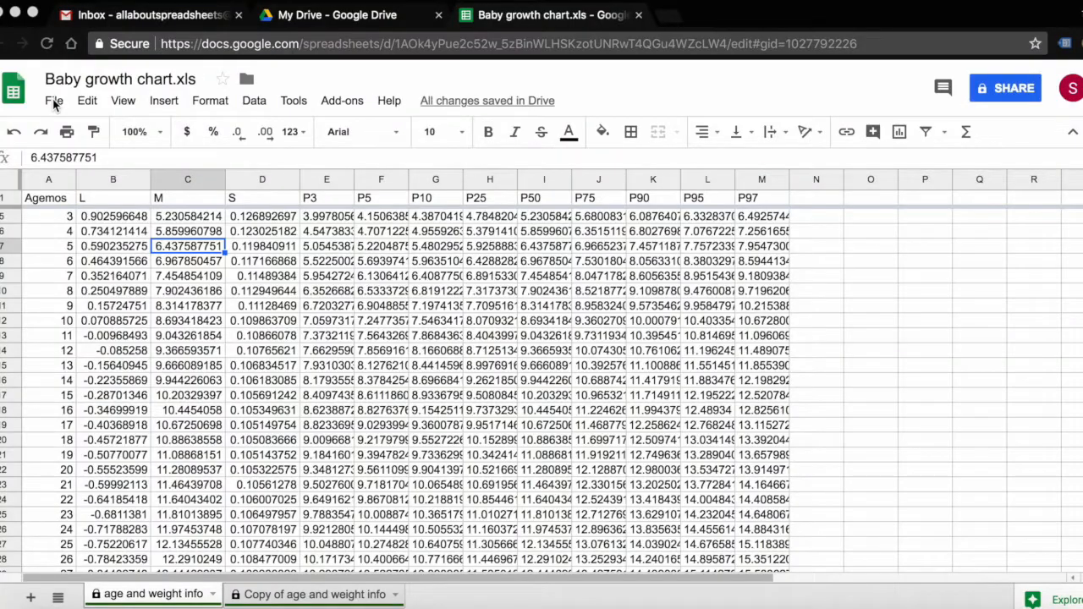
{"action": "left_click", "coordinate": [53, 101]}
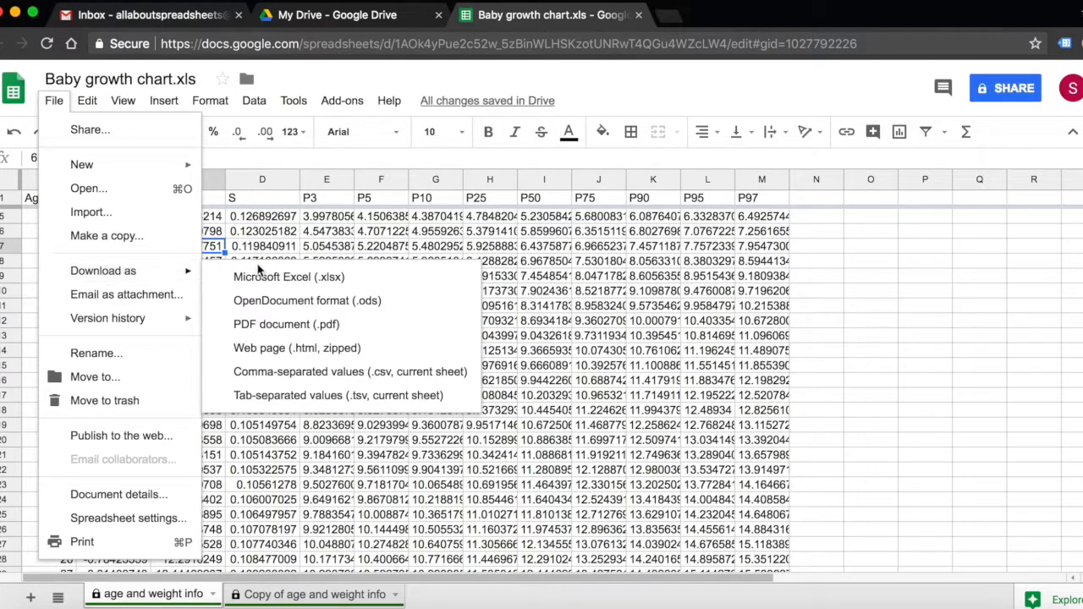
- Choose PDF document (.pdf) as the download format, reaching the one-page print preview
{"action": "left_click", "coordinate": [261, 324]}
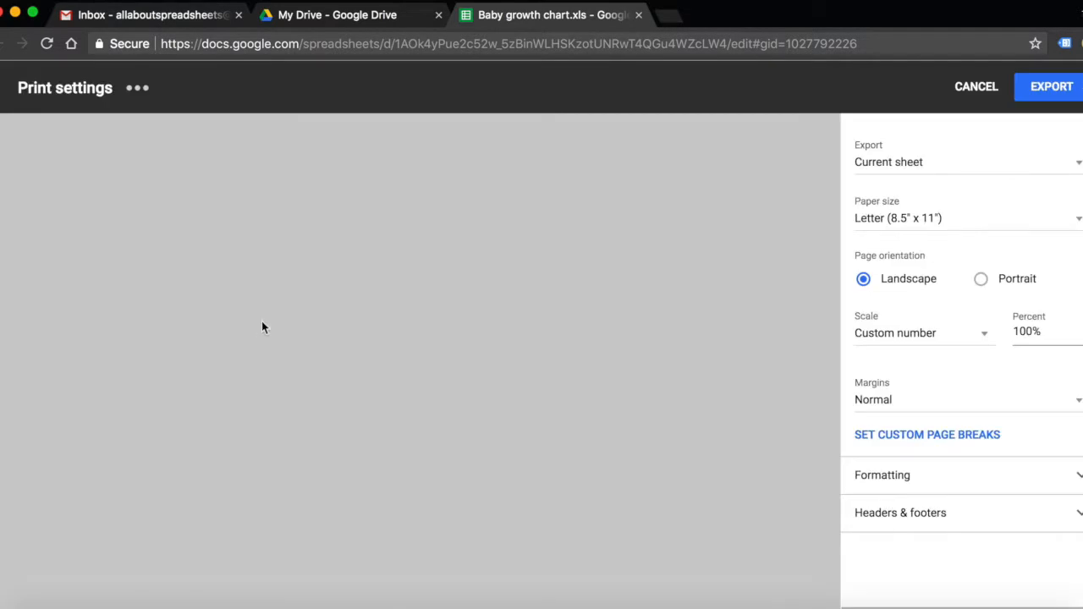